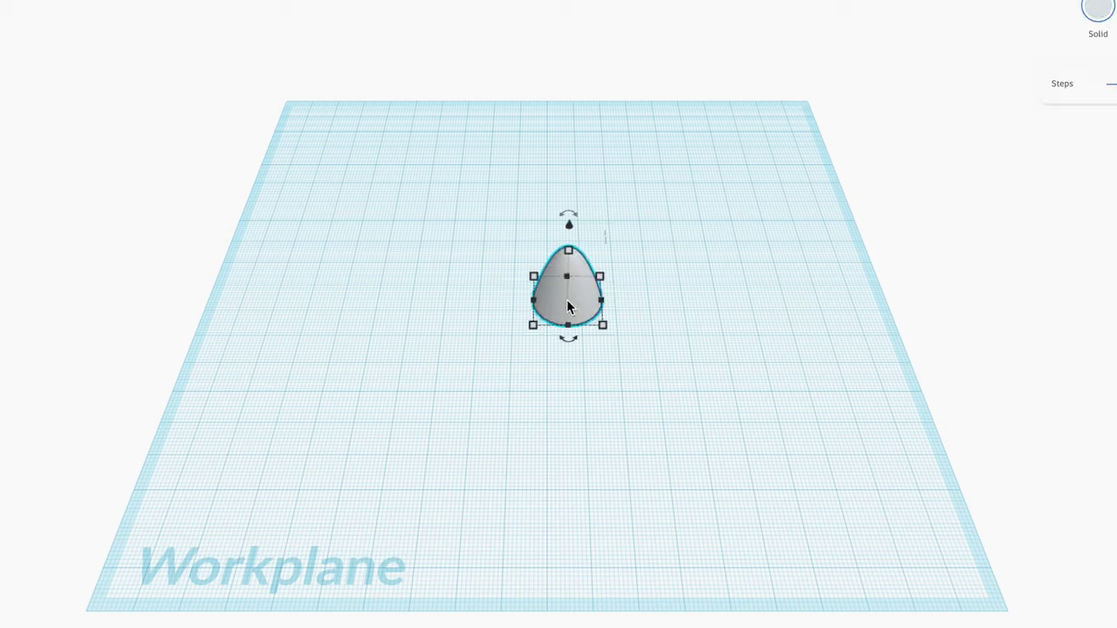
# Flip the grey paraboloid upside down and set its height to 75 mm
pyautogui.click(566, 214)
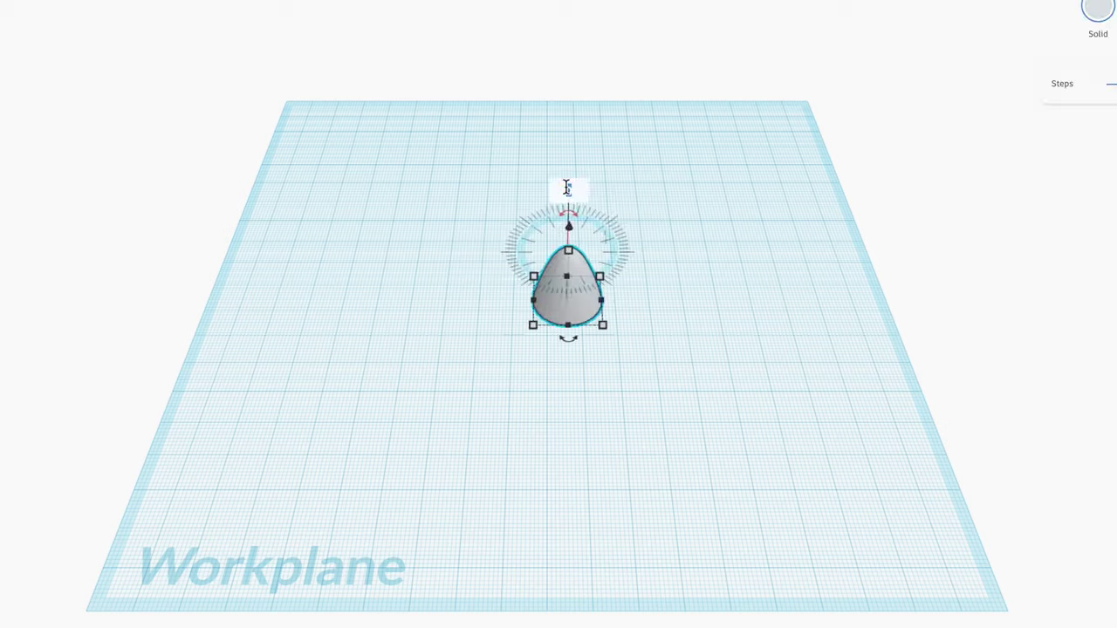
pyautogui.press('Return')
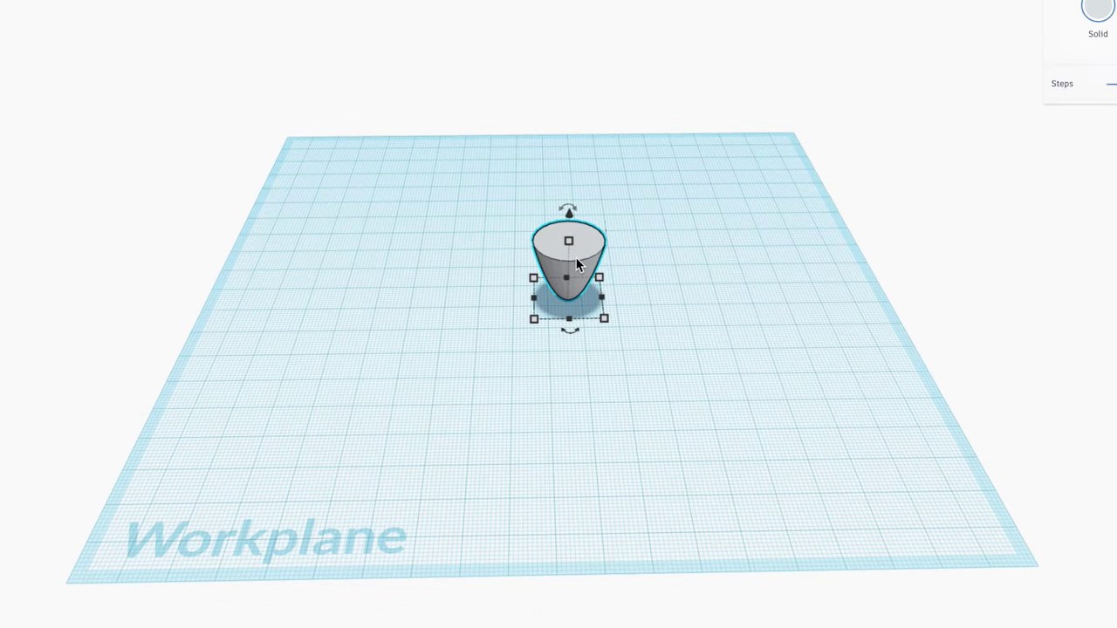
pyautogui.moveTo(578, 245)
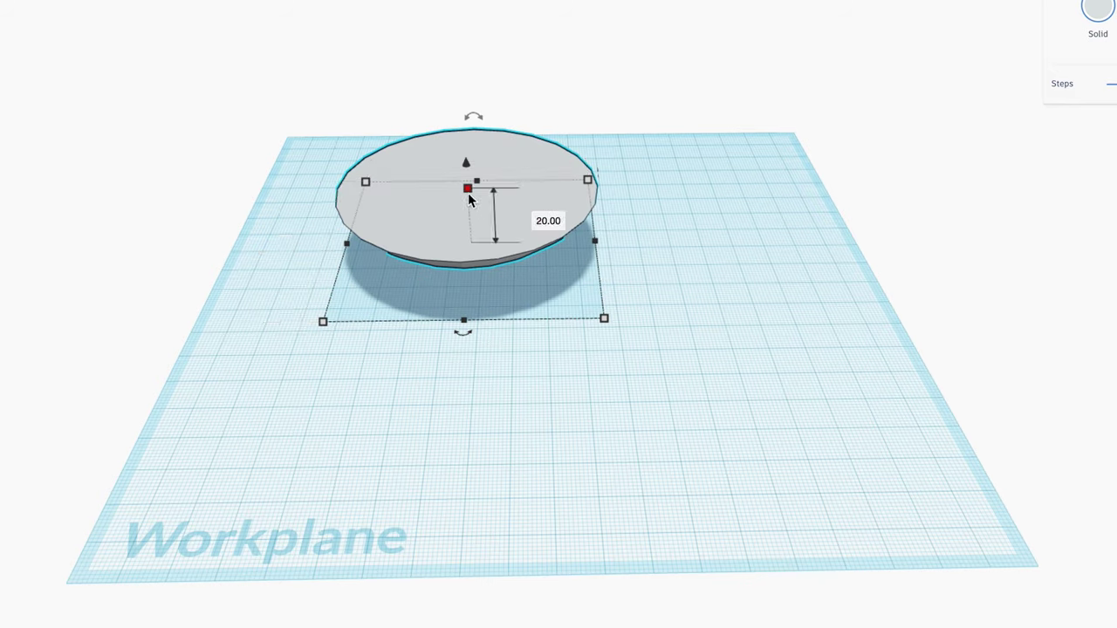
pyautogui.click(536, 216)
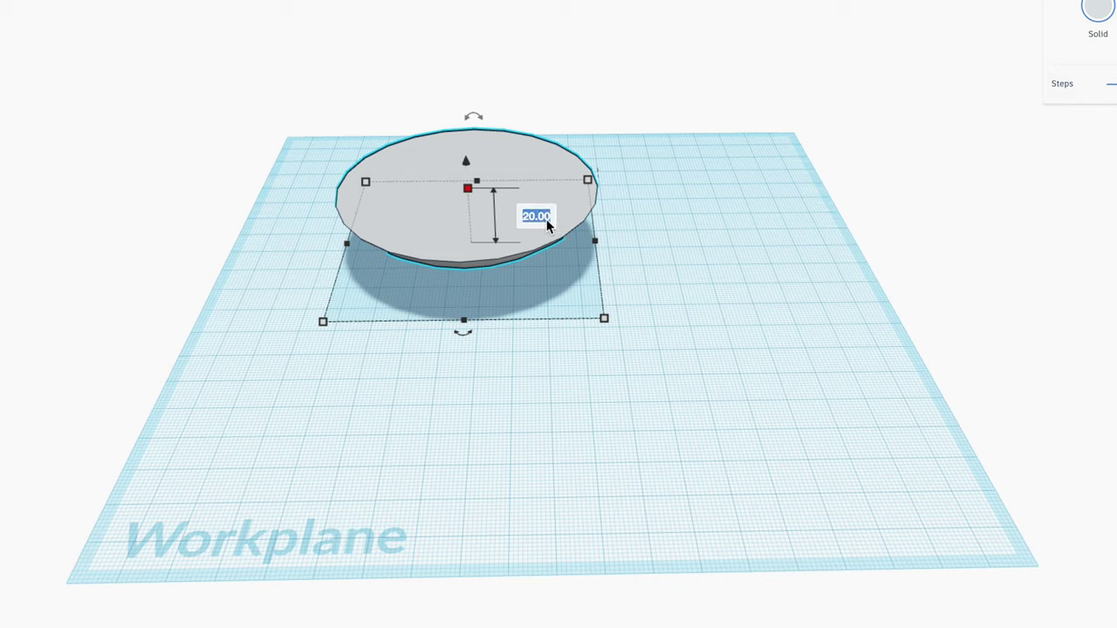
pyautogui.write('7')
pyautogui.press('Return')
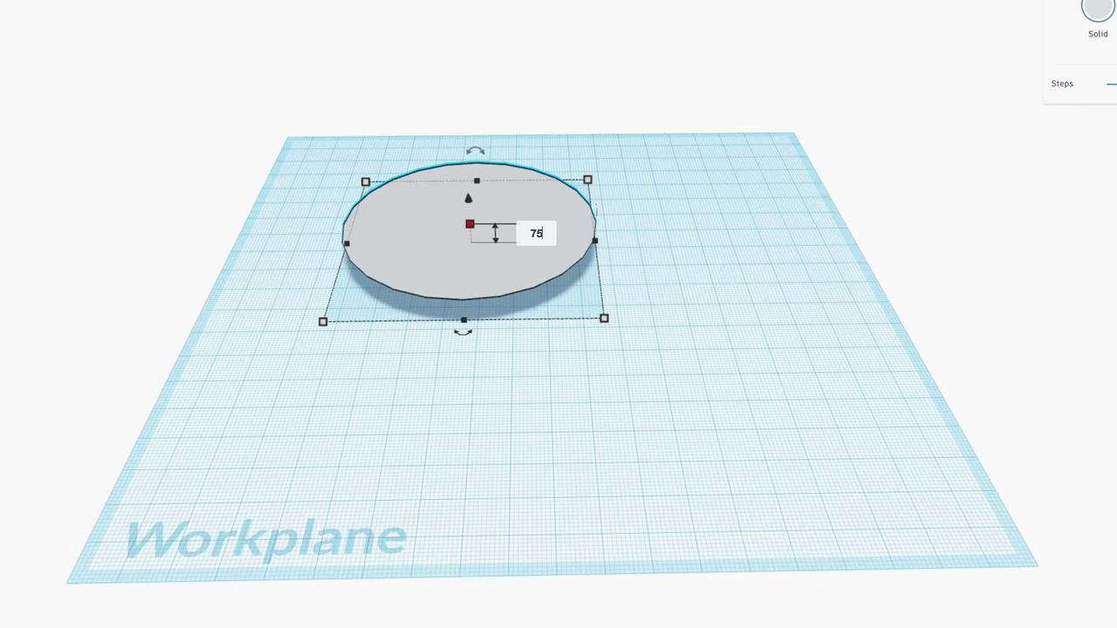
pyautogui.write('75')
pyautogui.press('Return')
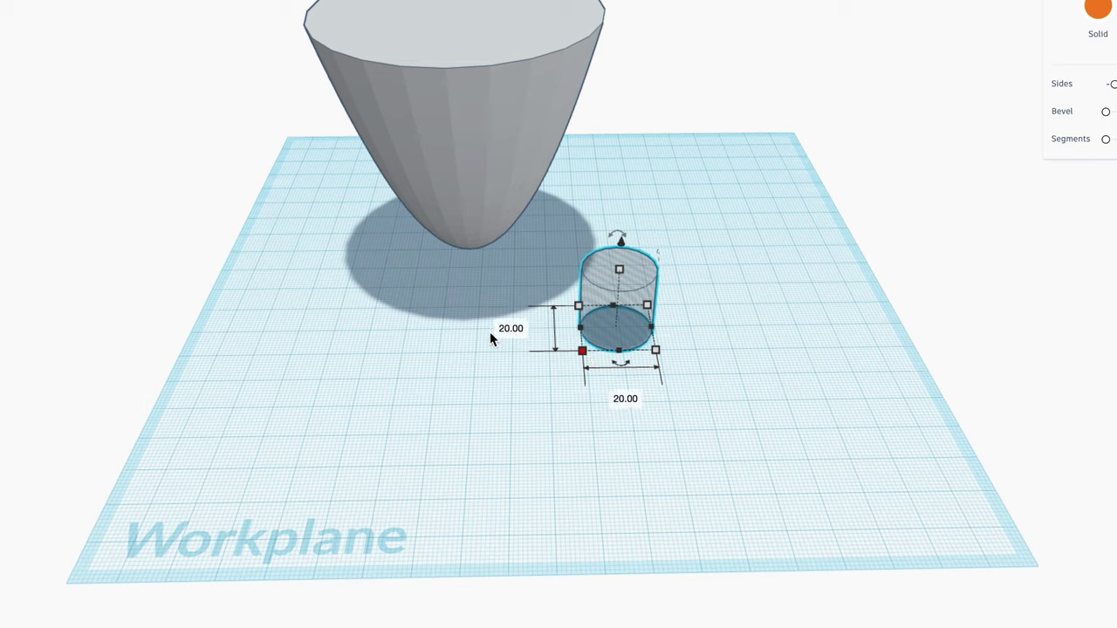
# Set the hole cylinder's length and width to 30.1 mm and adjust its number of sides for a smooth wall
pyautogui.write('30.1')
pyautogui.press('Tab')
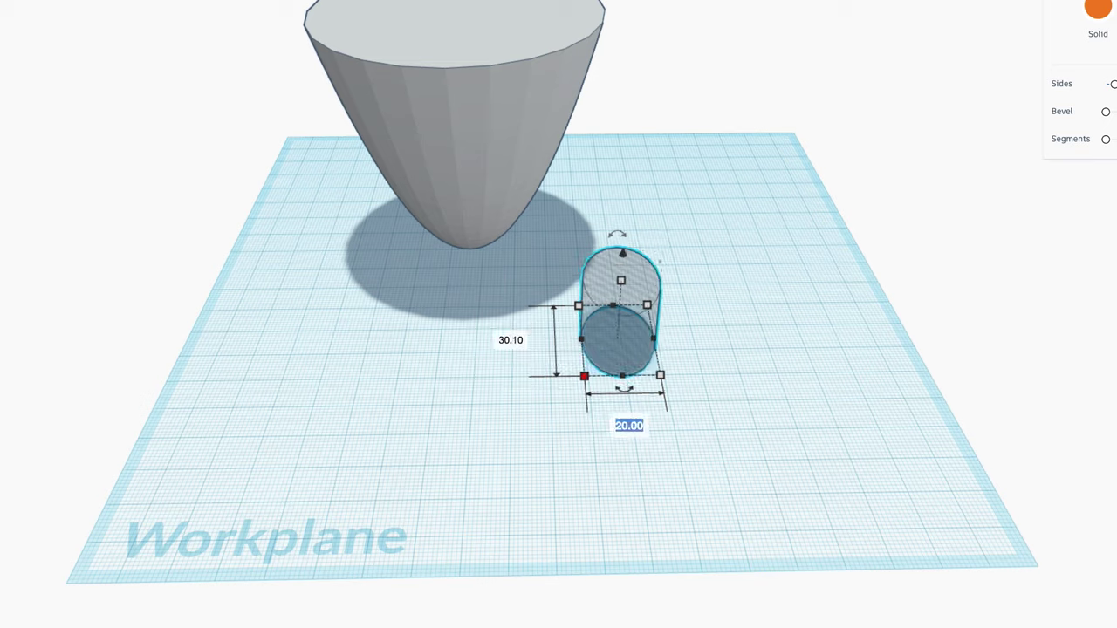
pyautogui.write('30.1')
pyautogui.press('Tab')
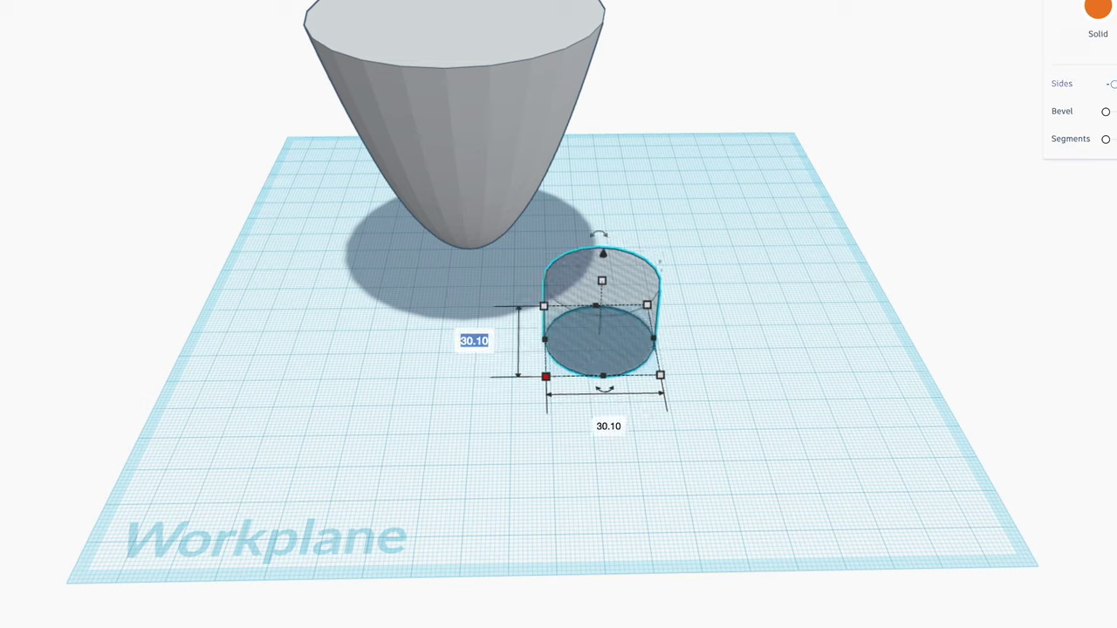
pyautogui.click(1113, 87)
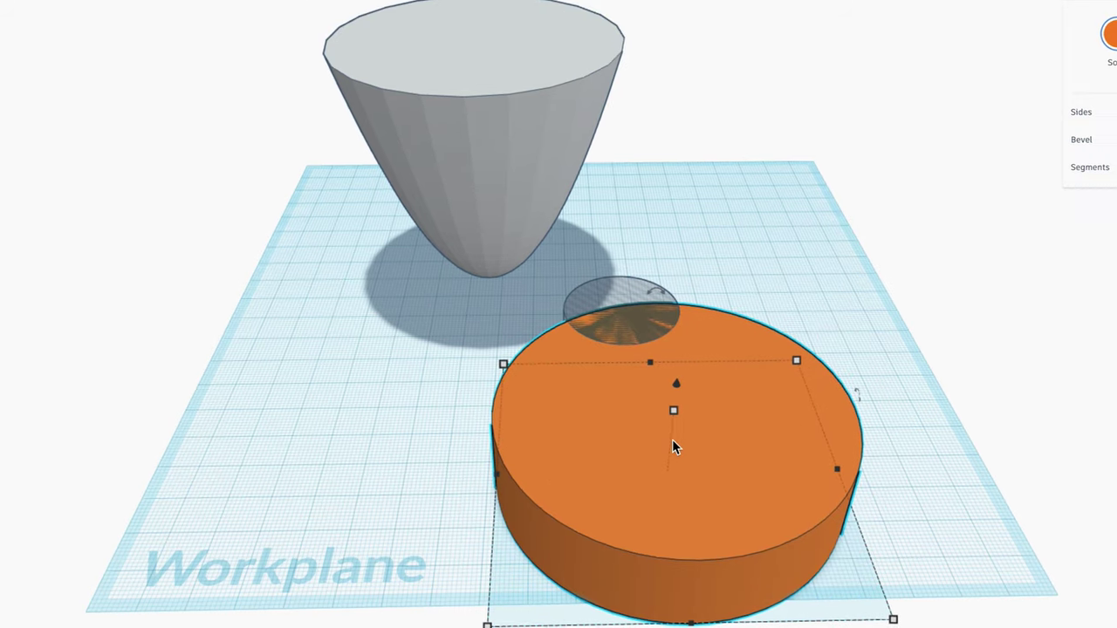
# Move the orange cylinder over to the grey paraboloid and raise it 73 mm to sit at the paraboloid's rim
pyautogui.moveTo(654, 349)
pyautogui.moveTo(670, 424); pyautogui.dragTo(453, 261)
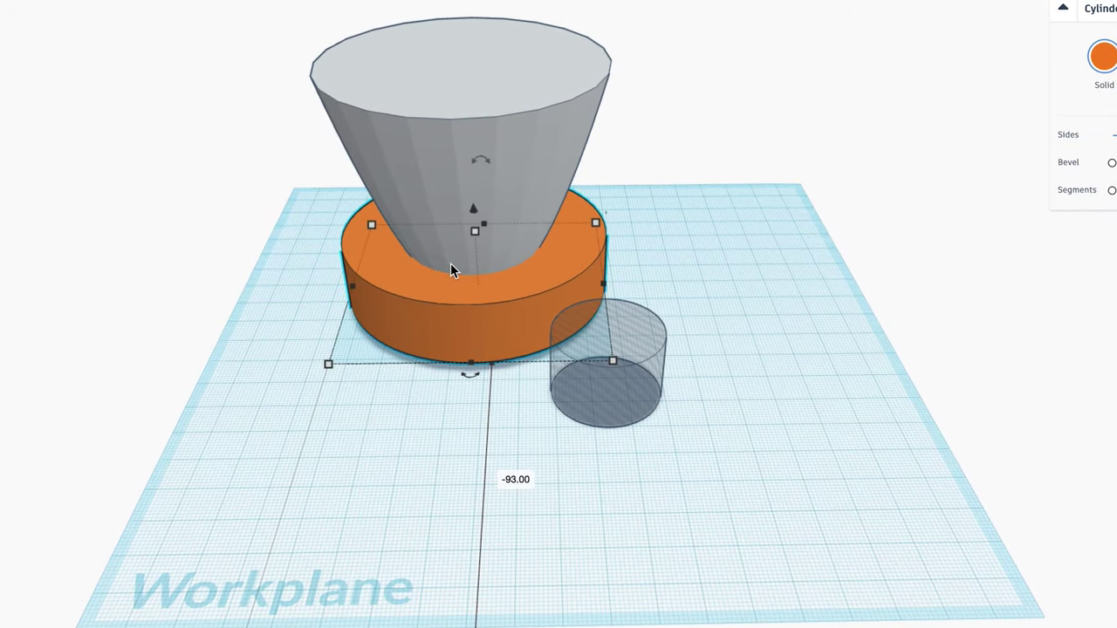
pyautogui.moveTo(478, 208); pyautogui.dragTo(456, 7)
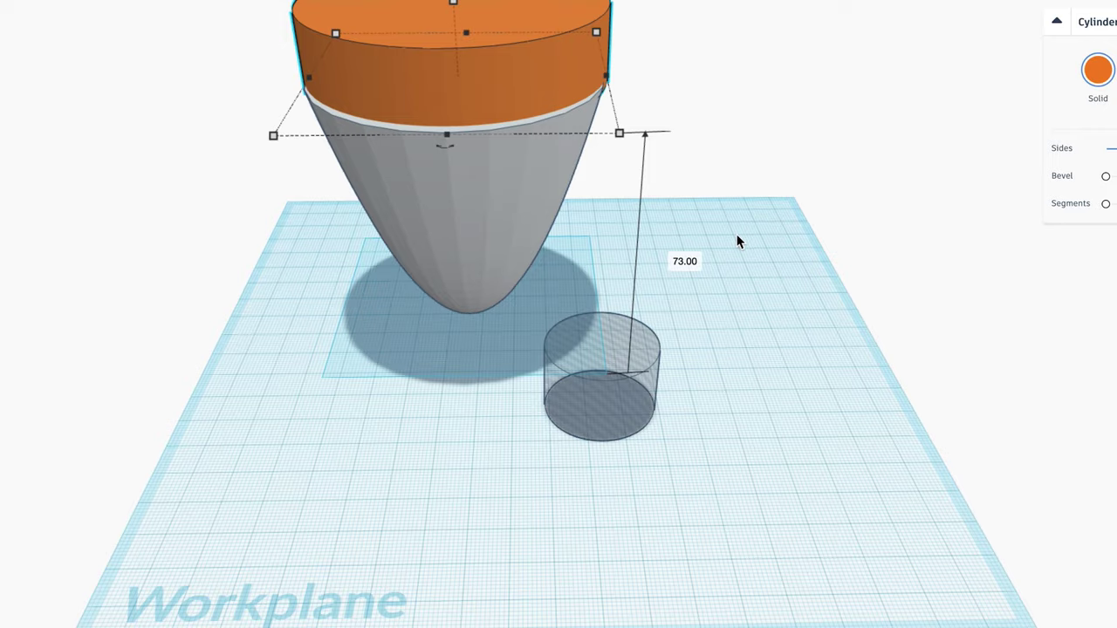
# Align the orange cylinder, grey paraboloid and hole cylinder on their centres in both horizontal directions
pyautogui.scroll(-5, 742, 235)
pyautogui.moveTo(417, 329); pyautogui.dragTo(444, 229, button='right')
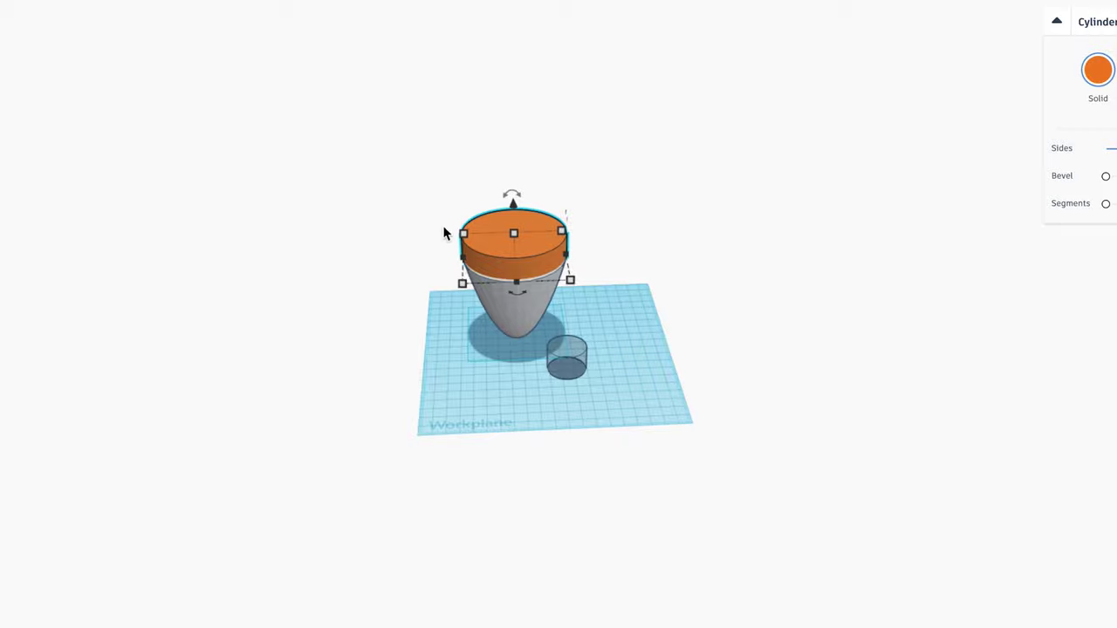
pyautogui.moveTo(394, 202); pyautogui.dragTo(681, 417)
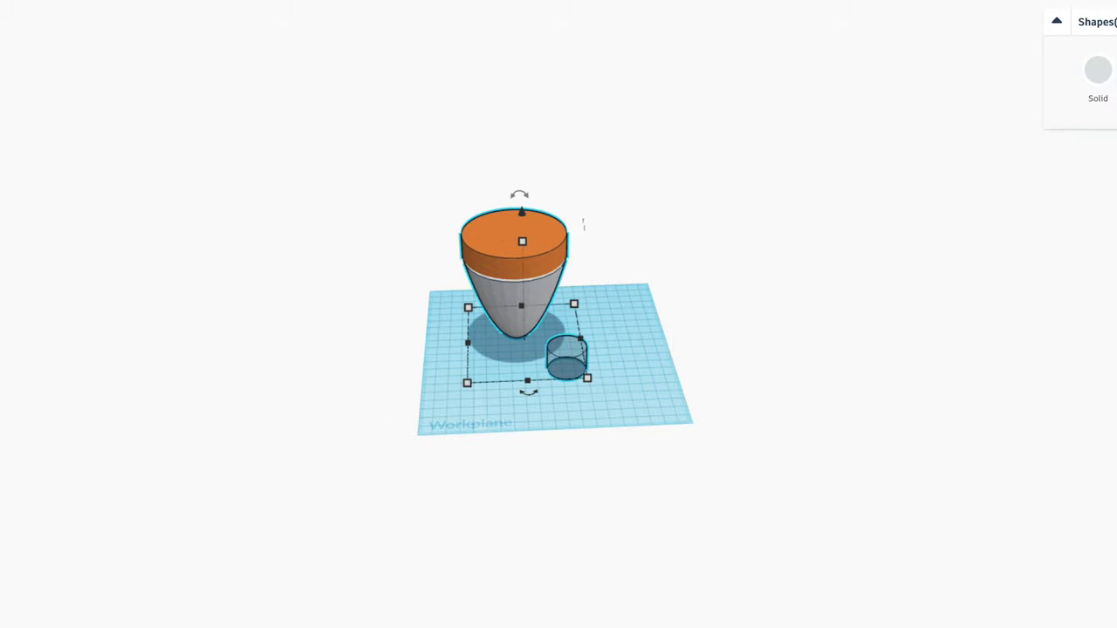
pyautogui.press('l')
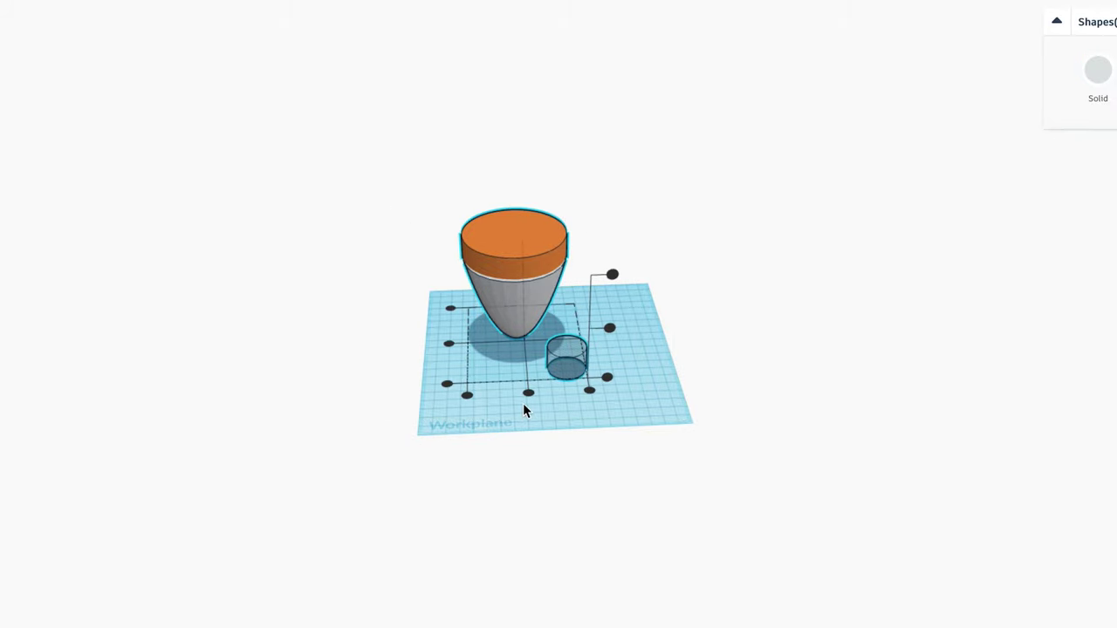
pyautogui.click(528, 393)
pyautogui.click(457, 345)
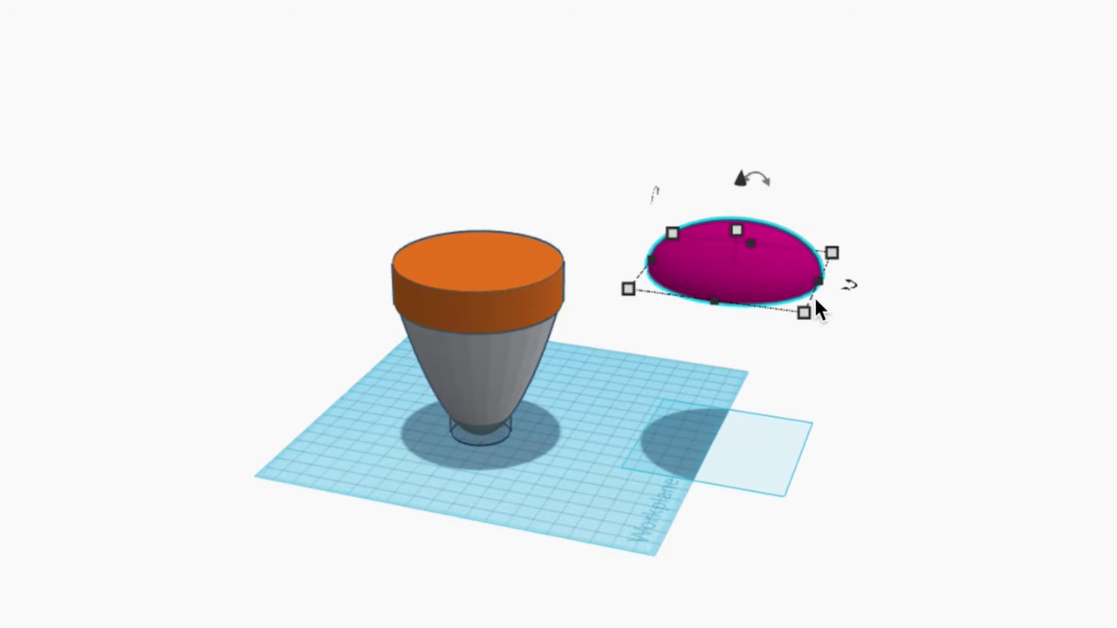
# Centre the magenta dome over the other shapes in both horizontal directions with Align
pyautogui.moveTo(267, 162); pyautogui.dragTo(903, 519)
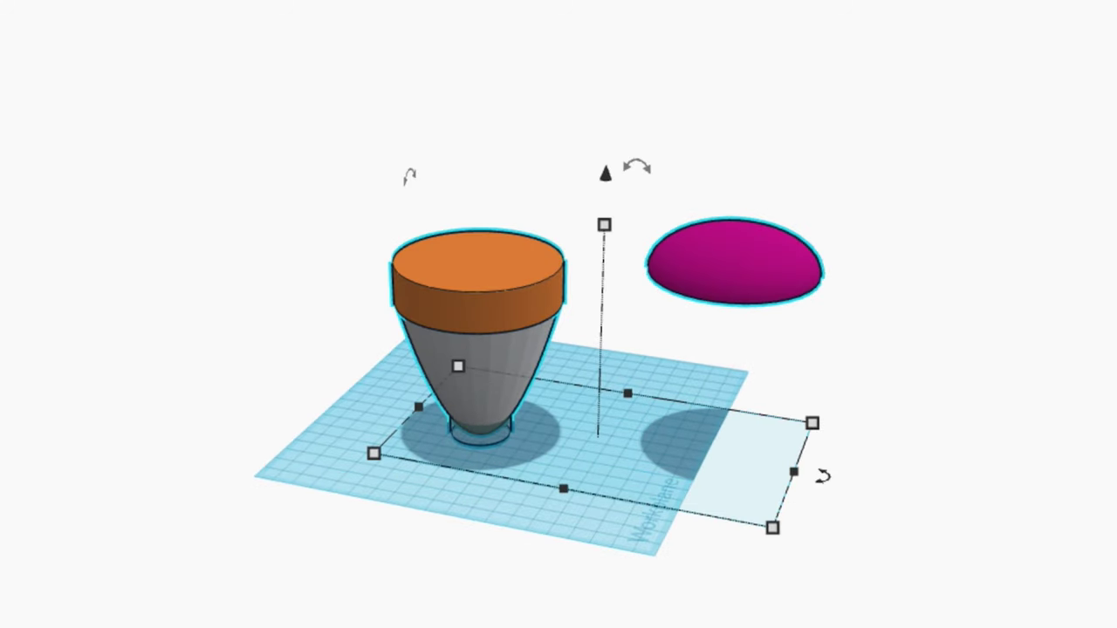
pyautogui.press('l')
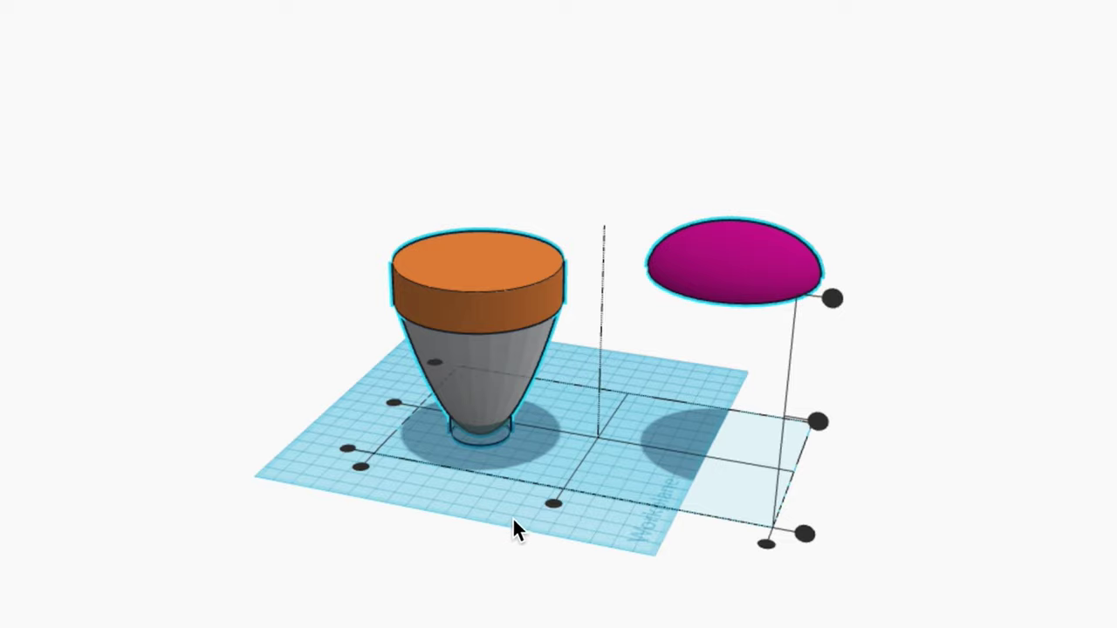
pyautogui.click(555, 506)
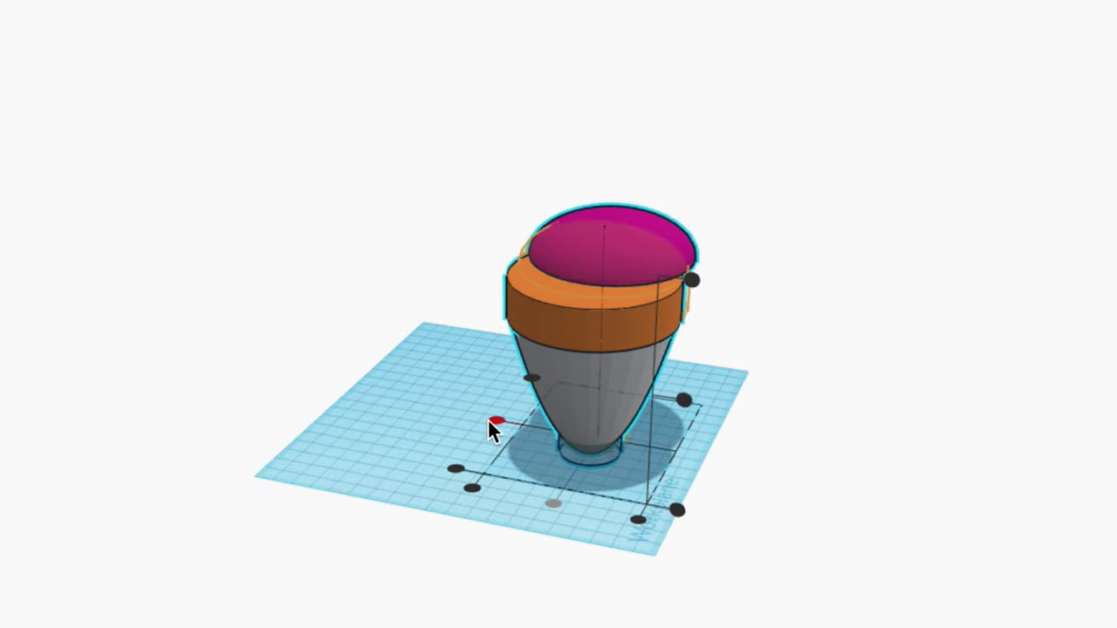
pyautogui.click(853, 386)
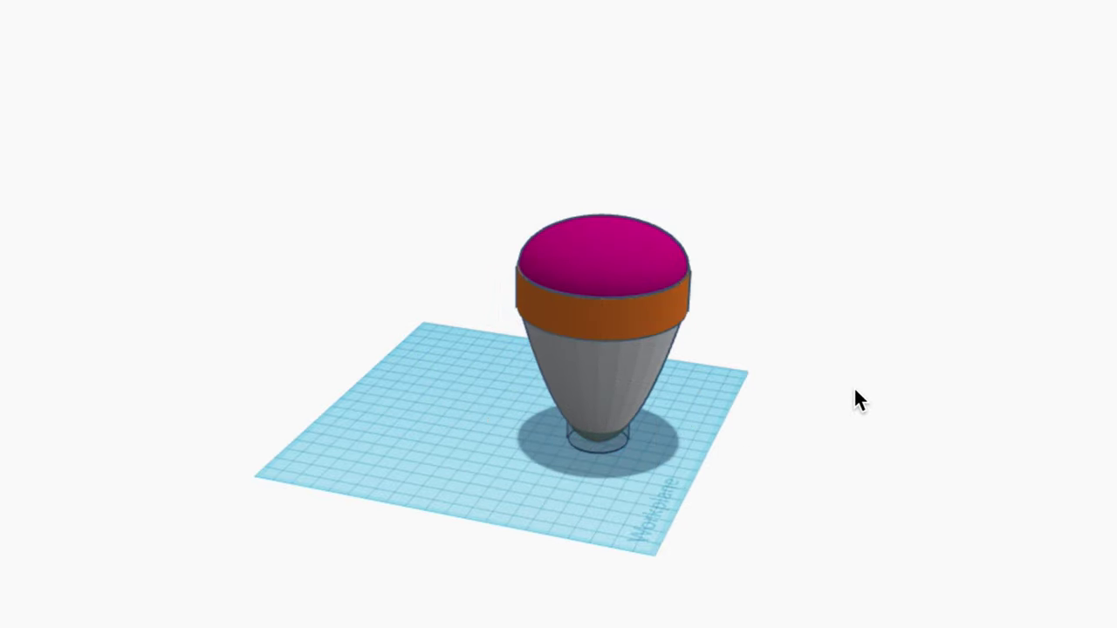
# Lower the magenta dome 2 mm into the orange cylinder
pyautogui.moveTo(854, 386); pyautogui.dragTo(218, 343, button='right')
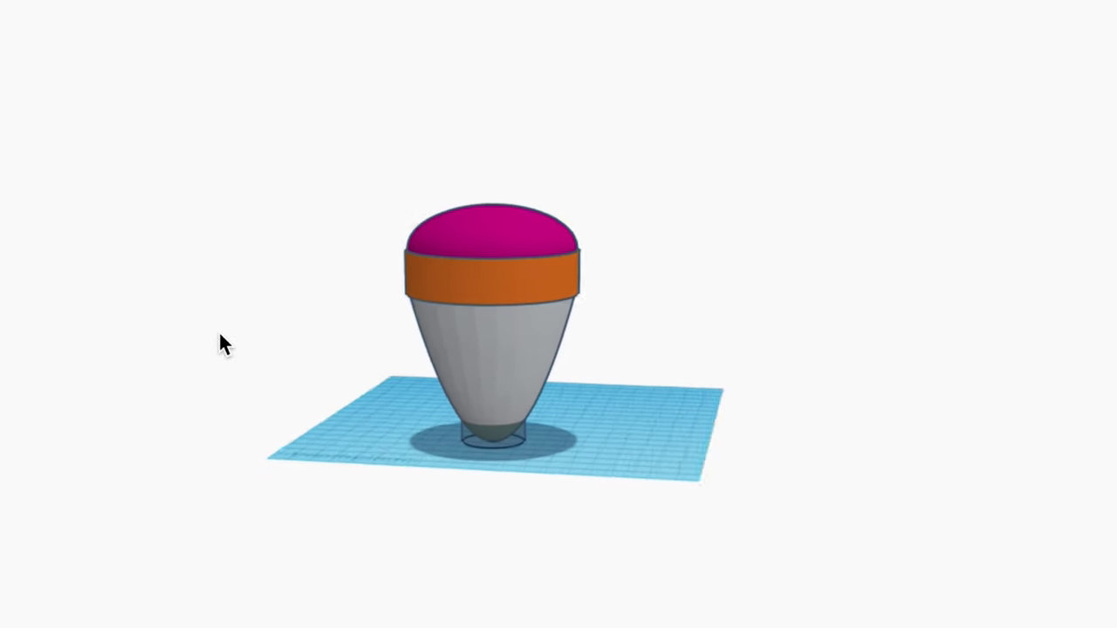
pyautogui.click(479, 247)
pyautogui.press('f')
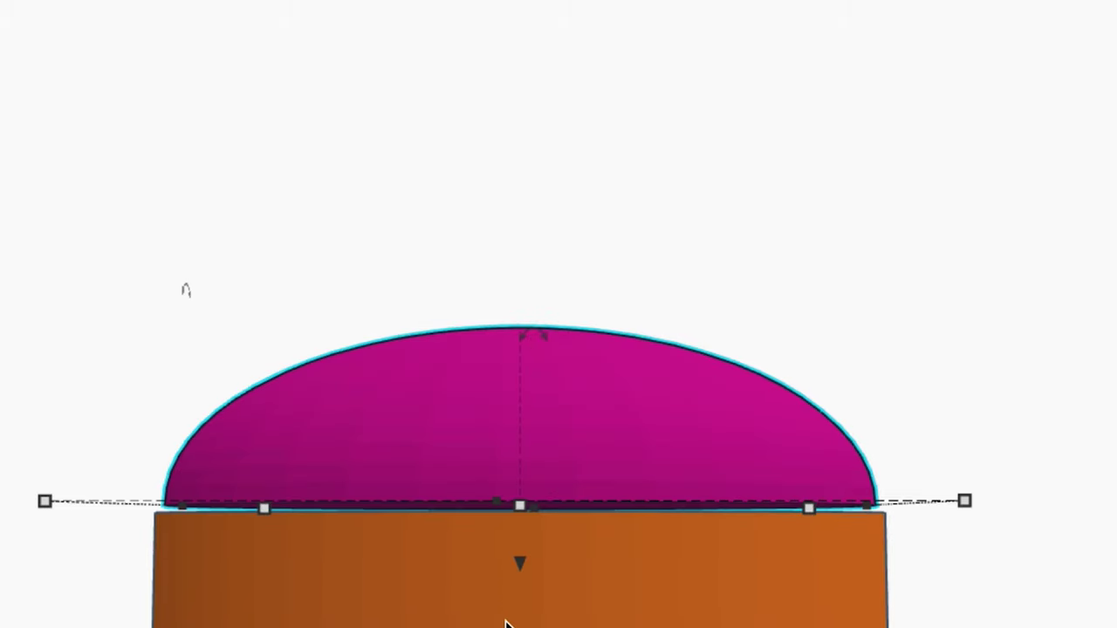
pyautogui.moveTo(525, 564); pyautogui.dragTo(524, 583)
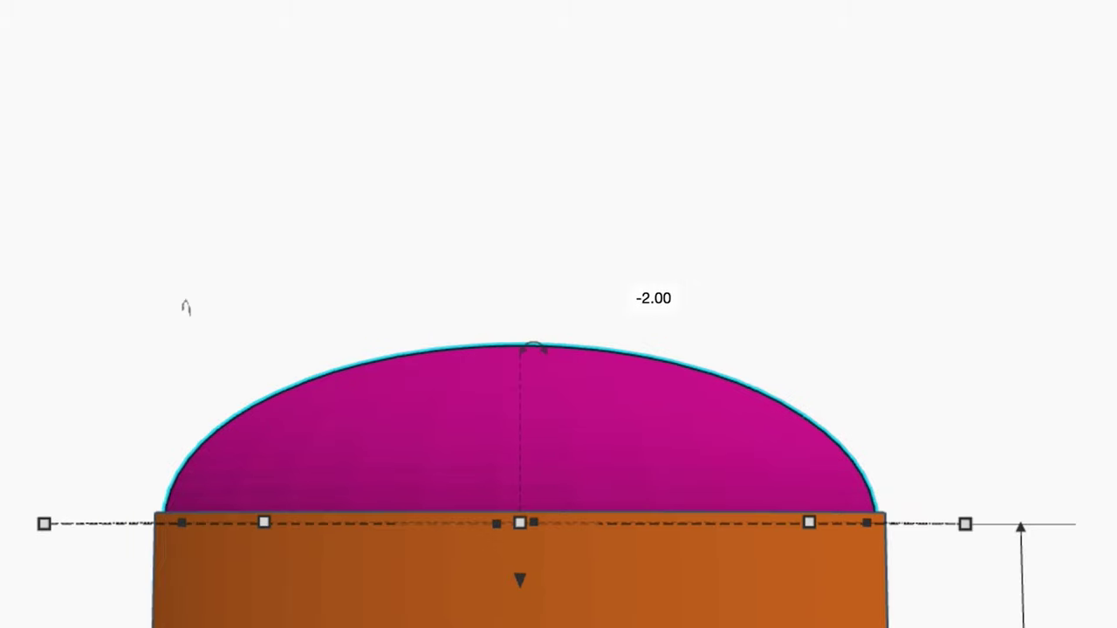
# Lower the orange cylinder 1 mm onto the grey paraboloid
pyautogui.click(573, 603)
pyautogui.press('f')
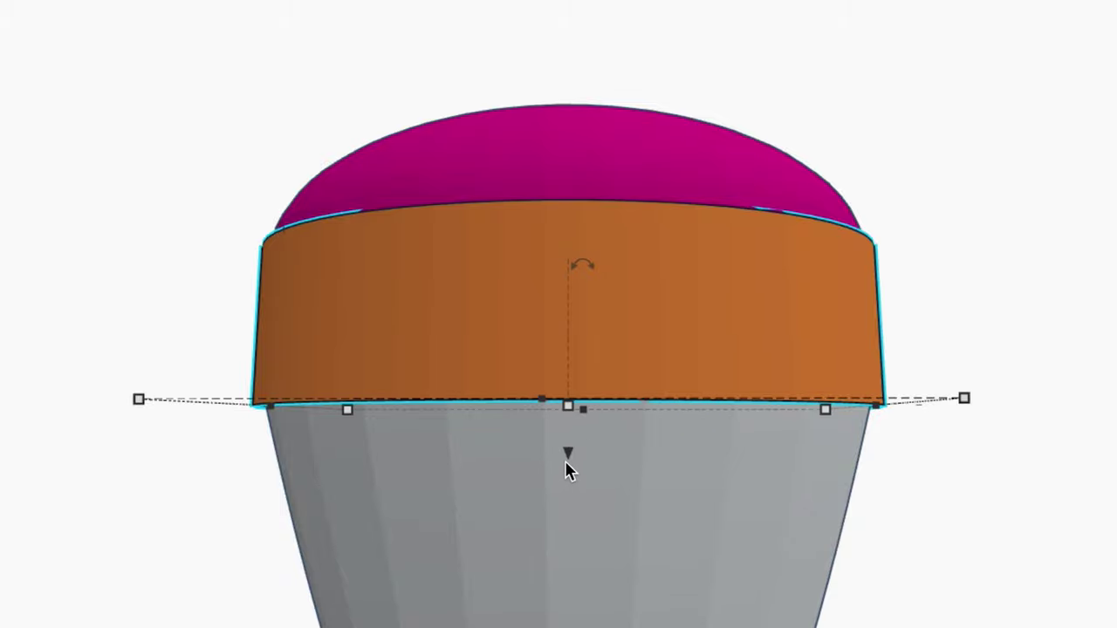
pyautogui.moveTo(569, 457); pyautogui.dragTo(570, 467)
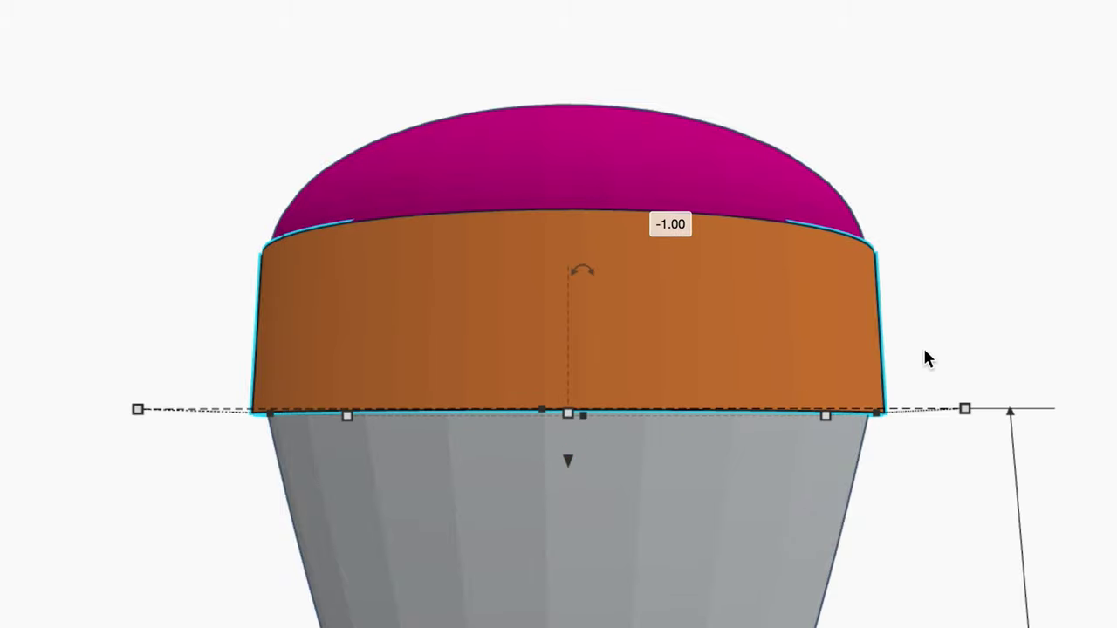
# Lower the magenta dome slightly further into the orange cylinder
pyautogui.moveTo(1063, 274); pyautogui.dragTo(1047, 401, button='right')
pyautogui.click(610, 232)
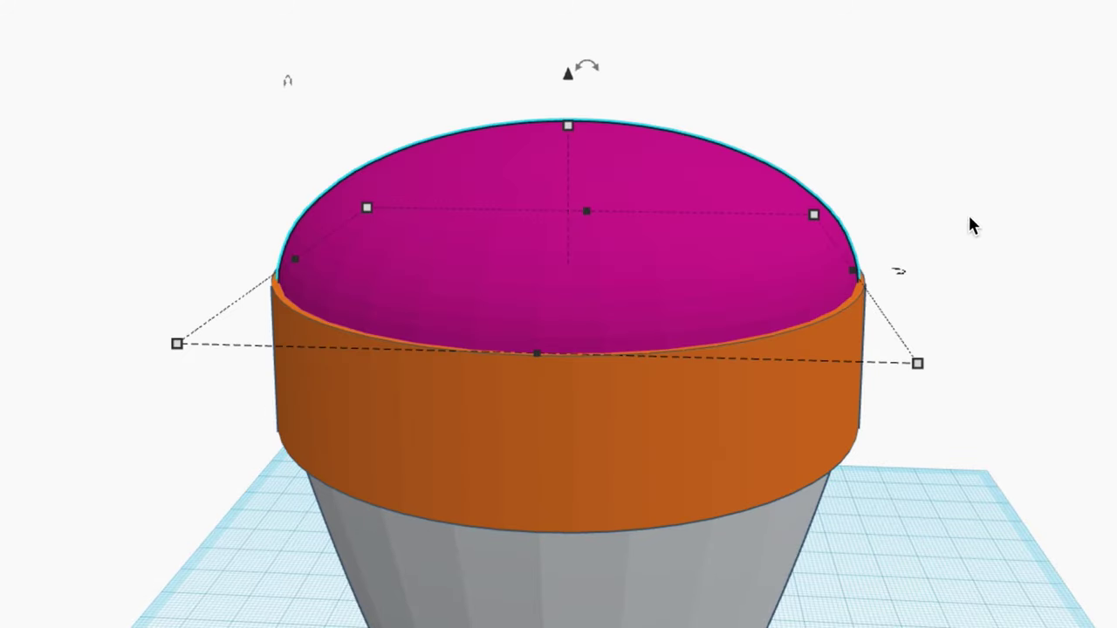
pyautogui.click(973, 225)
pyautogui.click(606, 157)
pyautogui.moveTo(568, 75); pyautogui.dragTo(569, 83)
pyautogui.click(1085, 295)
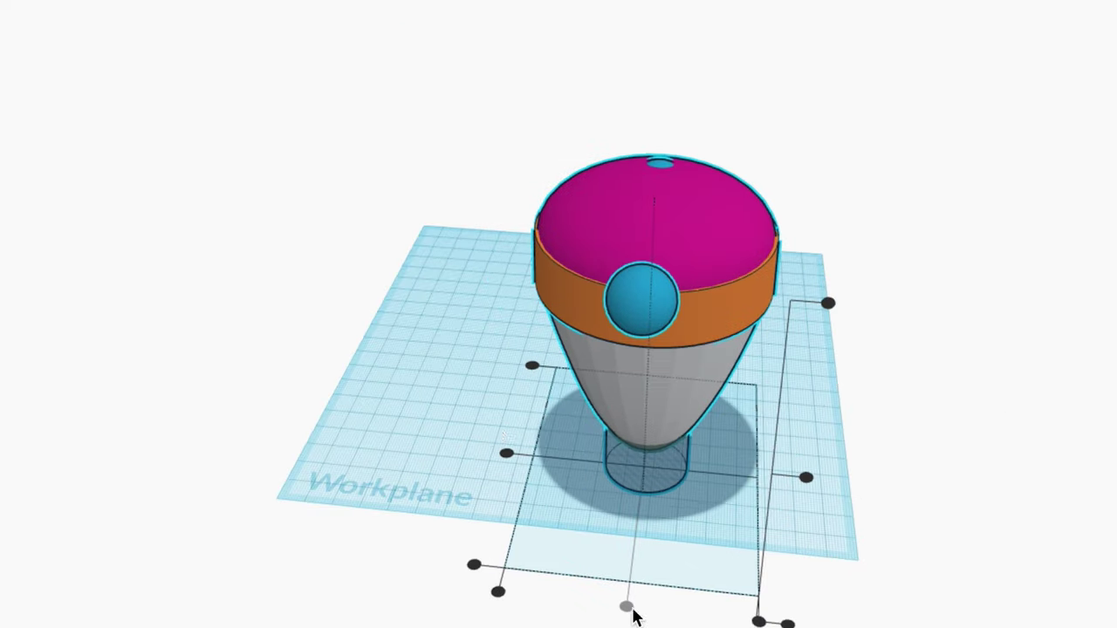
# Place the two blue spheres on opposite sides of the orange band, partly embedded in it
pyautogui.click(854, 445)
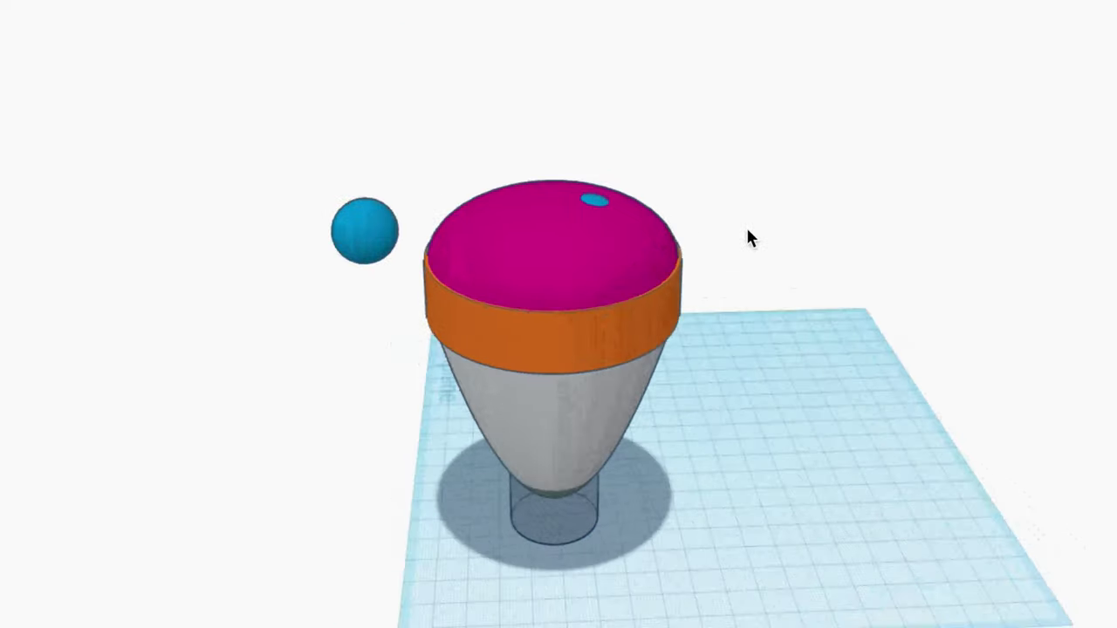
pyautogui.click(624, 210)
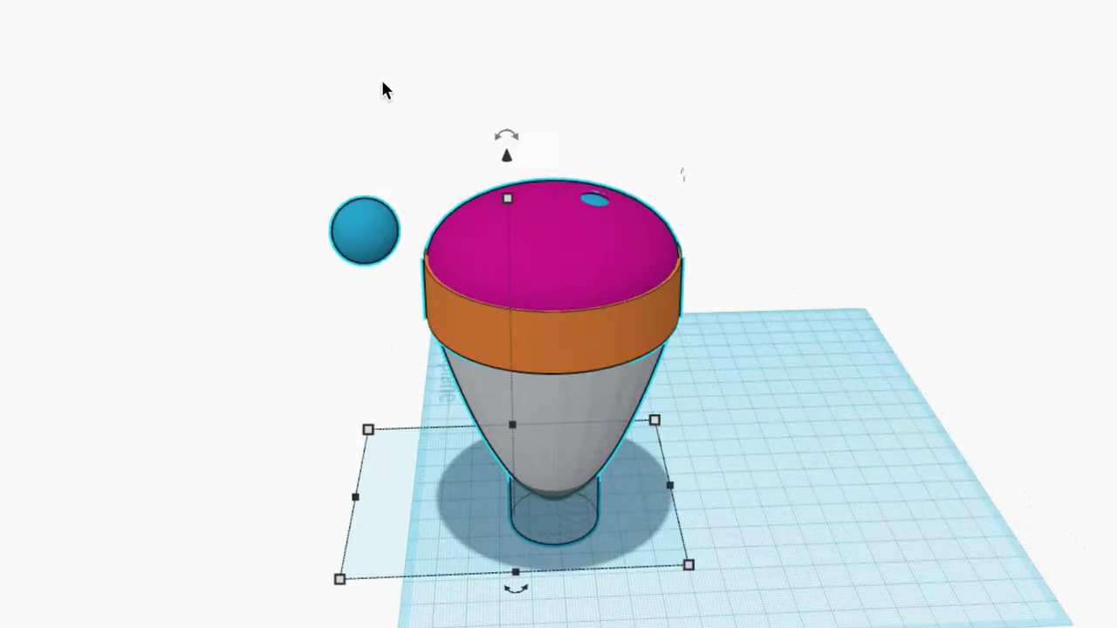
pyautogui.click(593, 196)
pyautogui.moveTo(593, 196); pyautogui.dragTo(695, 216)
pyautogui.moveTo(374, 232); pyautogui.dragTo(441, 239)
# Duplicate the pair of blue spheres, rotate the copy 60° around the body, and repeat the duplication around the band
pyautogui.keyDown('shift'); pyautogui.click(549, 227); pyautogui.keyUp('shift')
pyautogui.keyDown('shift'); pyautogui.click(678, 225); pyautogui.keyUp('shift')
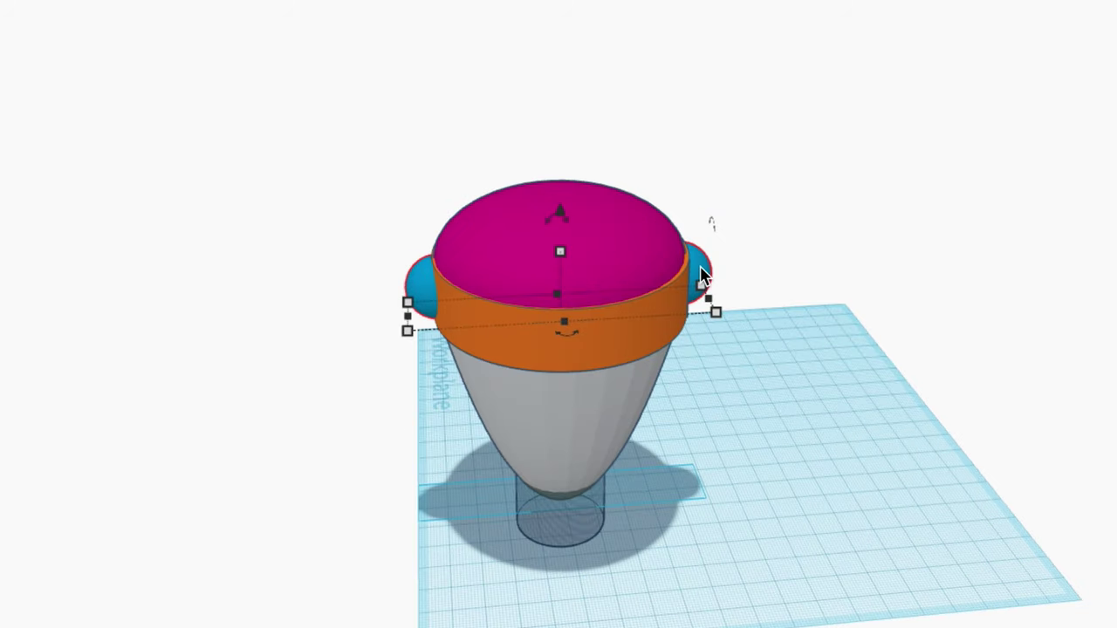
pyautogui.hotkey('ctrl', 'd')
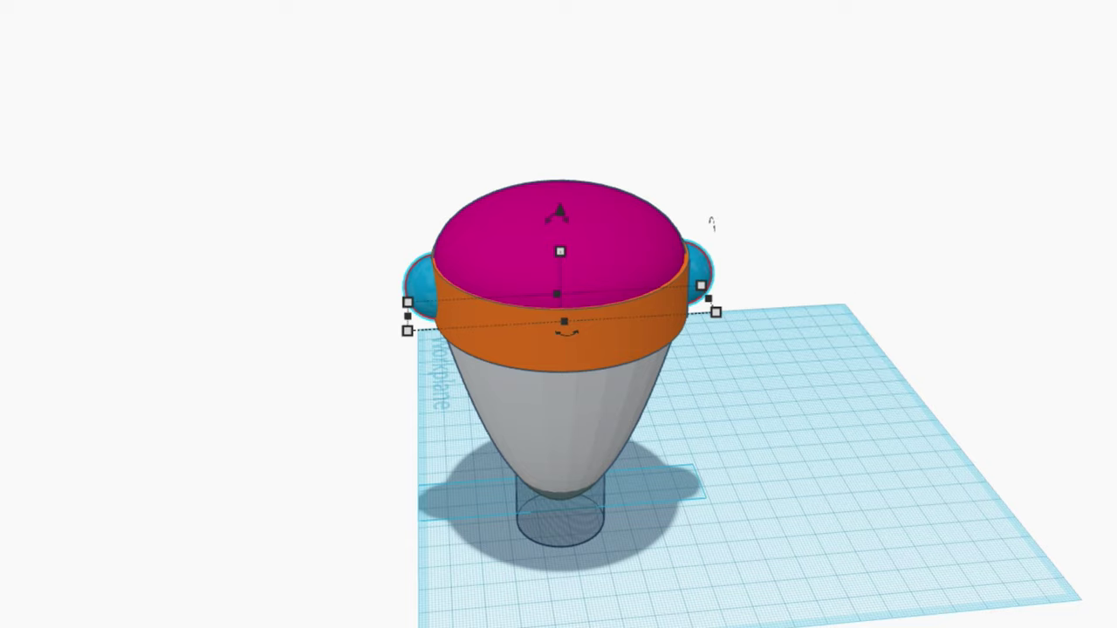
pyautogui.moveTo(578, 333); pyautogui.dragTo(579, 336)
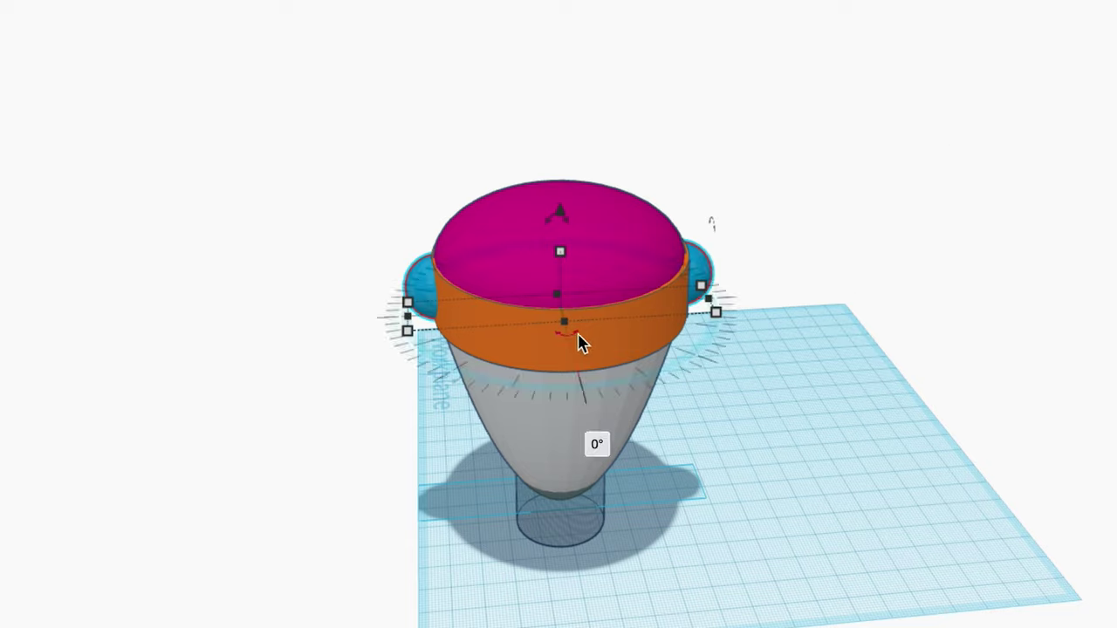
pyautogui.click(594, 444)
pyautogui.write('60')
pyautogui.press('Return')
pyautogui.hotkey('ctrl', 'd')
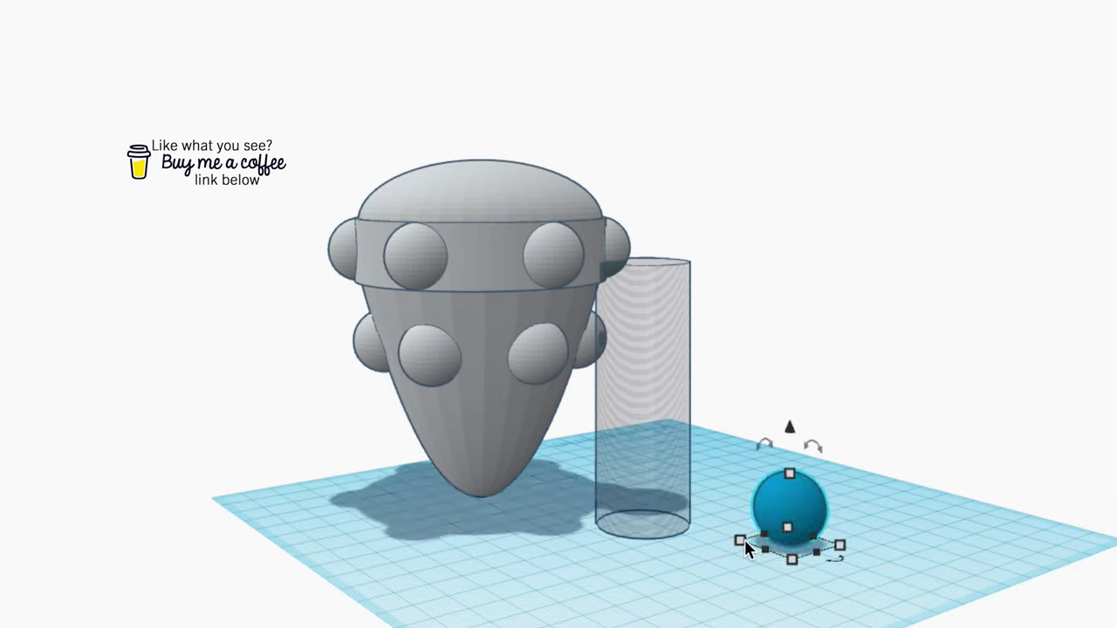
# Set the blue sphere's length, width and height to 30.1 mm each
pyautogui.moveTo(739, 540)
pyautogui.write('30.1')
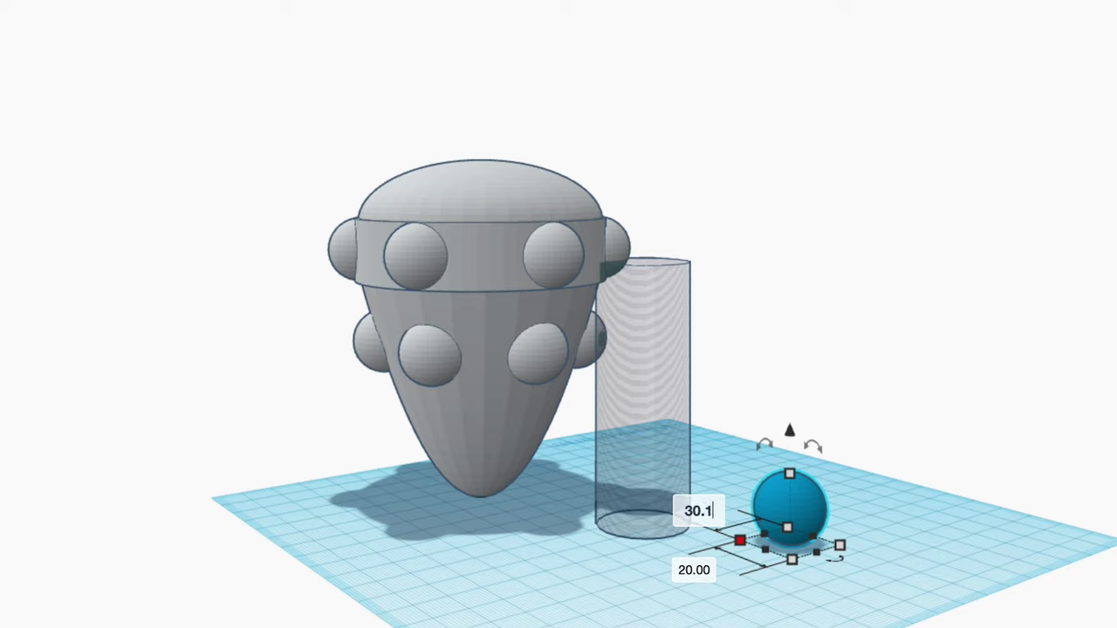
pyautogui.press('Tab')
pyautogui.write('30.1')
pyautogui.press('Tab')
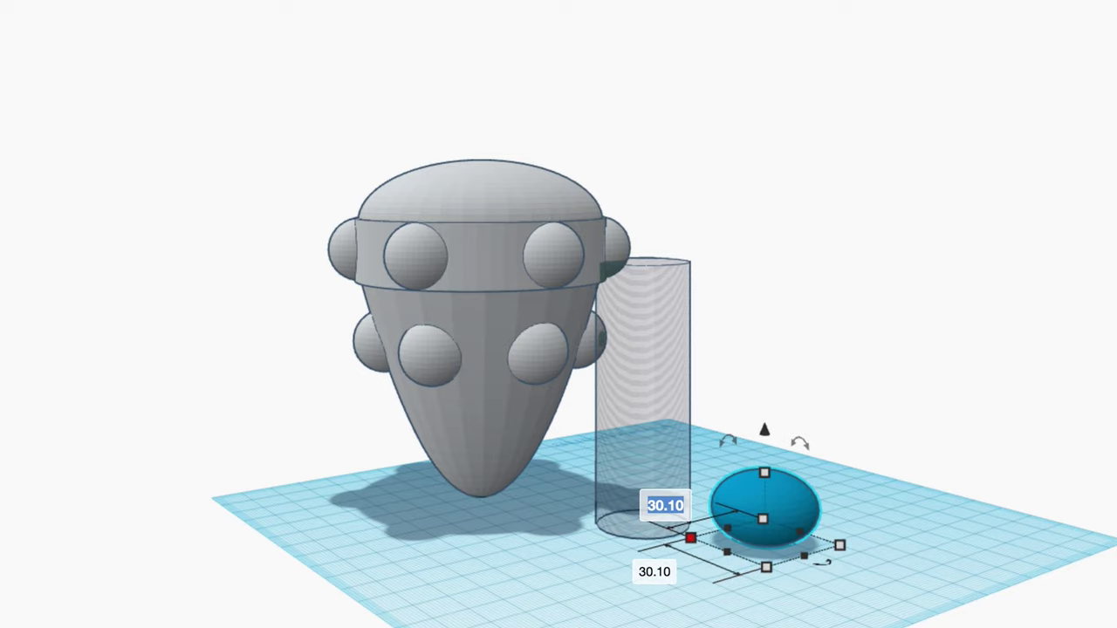
pyautogui.moveTo(768, 474)
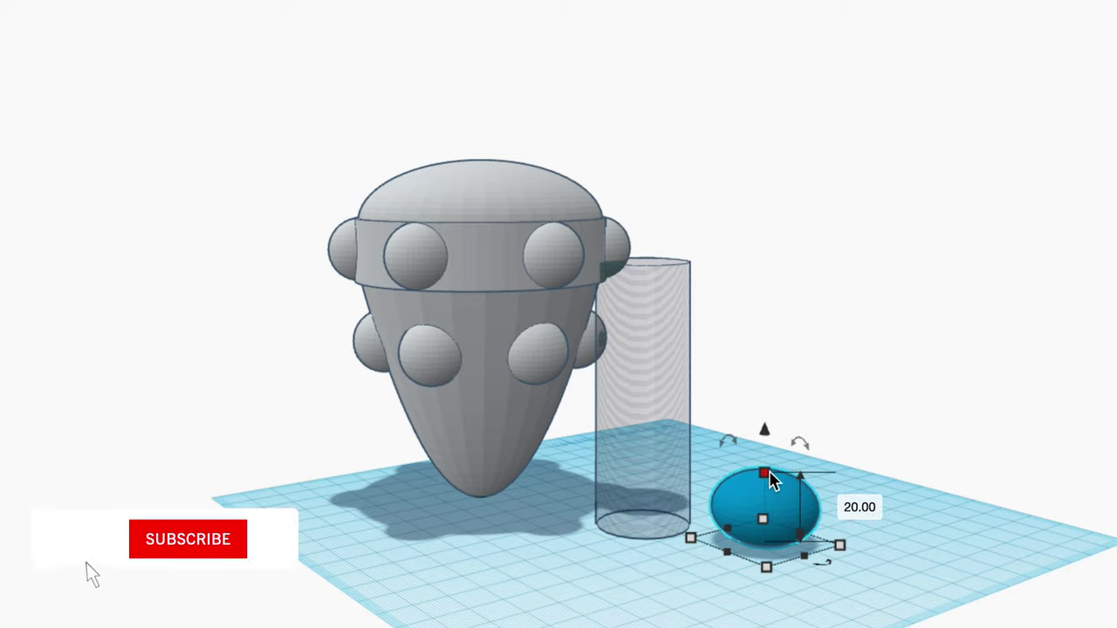
pyautogui.click(850, 509)
pyautogui.write('30.1')
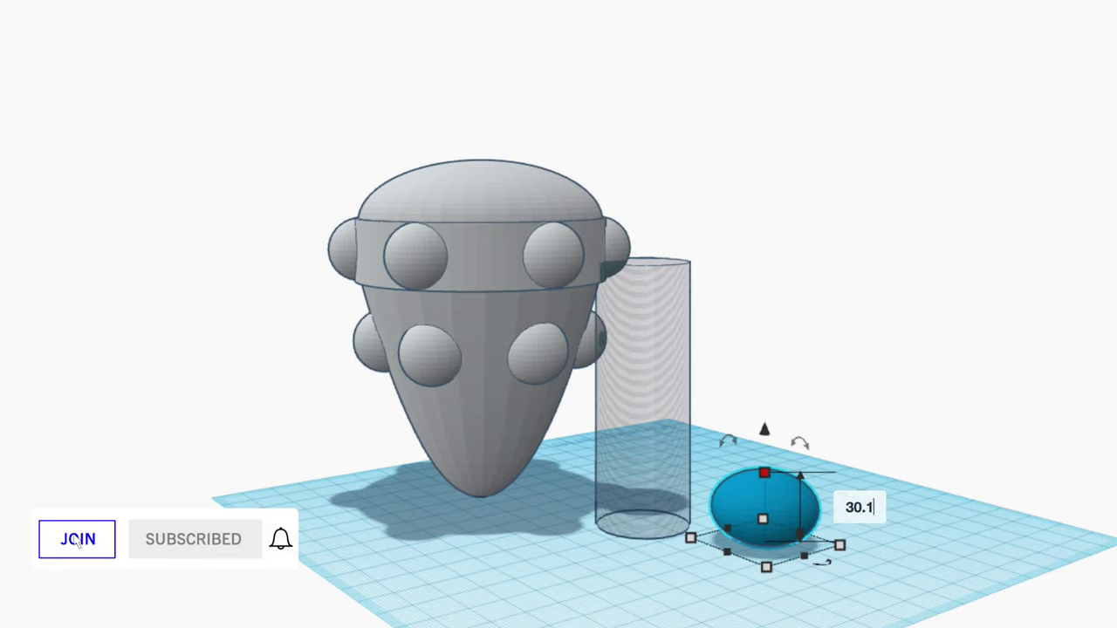
pyautogui.press('Return')
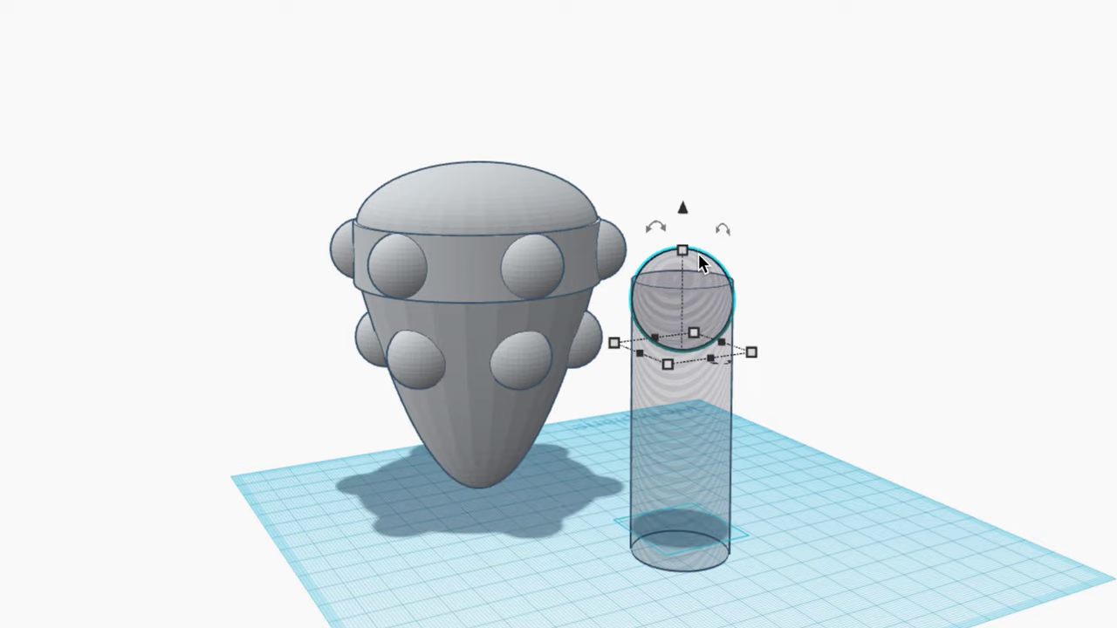
# Raise the sphere hole slightly to form a rounded cap on the cylinder hole, and group the two holes
pyautogui.moveTo(687, 209); pyautogui.dragTo(689, 192)
pyautogui.click(860, 219)
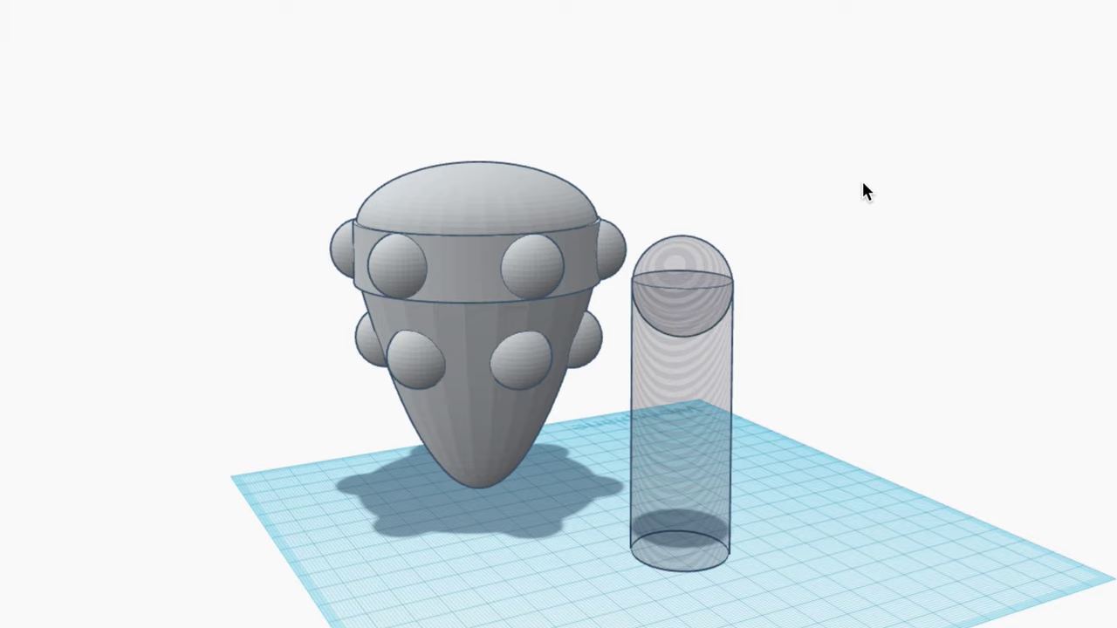
pyautogui.moveTo(862, 182); pyautogui.dragTo(752, 374)
pyautogui.moveTo(689, 458); pyautogui.dragTo(689, 458)
pyautogui.hotkey('ctrl', 'g')
# Centre the studded head and the round-topped cylinder hole on each other along both horizontal axes
pyautogui.moveTo(342, 77); pyautogui.dragTo(726, 471)
pyautogui.press('l')
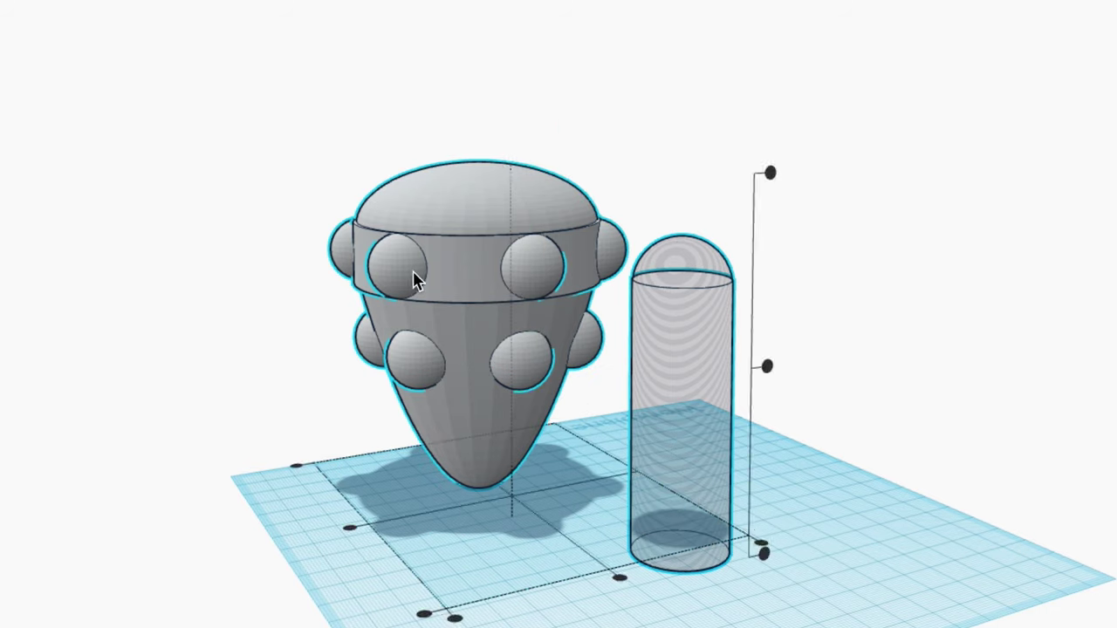
pyautogui.click(349, 529)
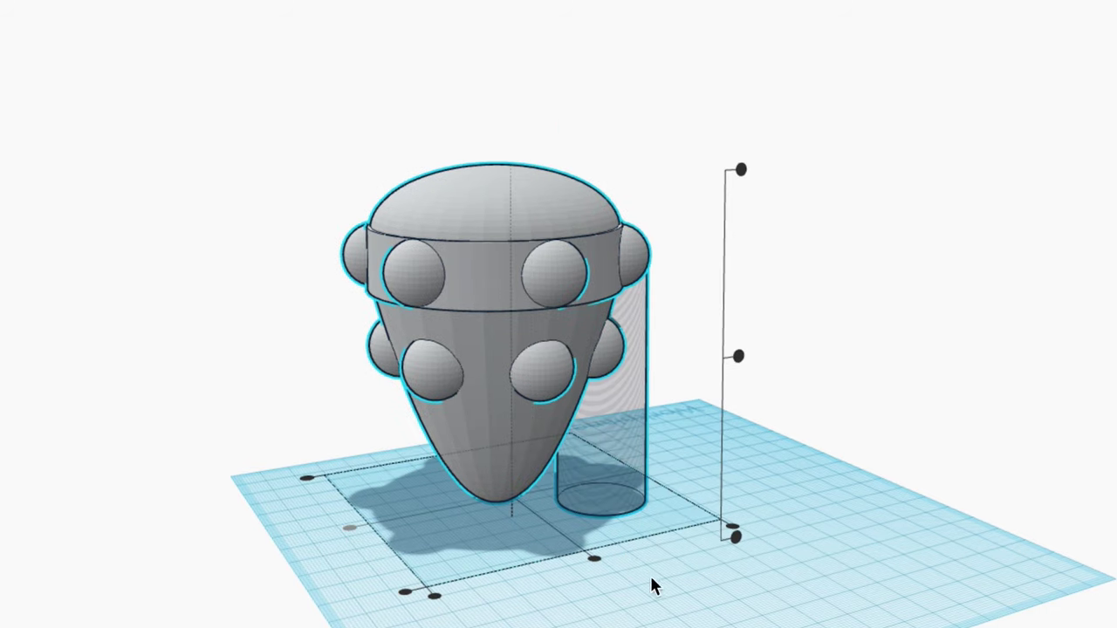
pyautogui.click(594, 558)
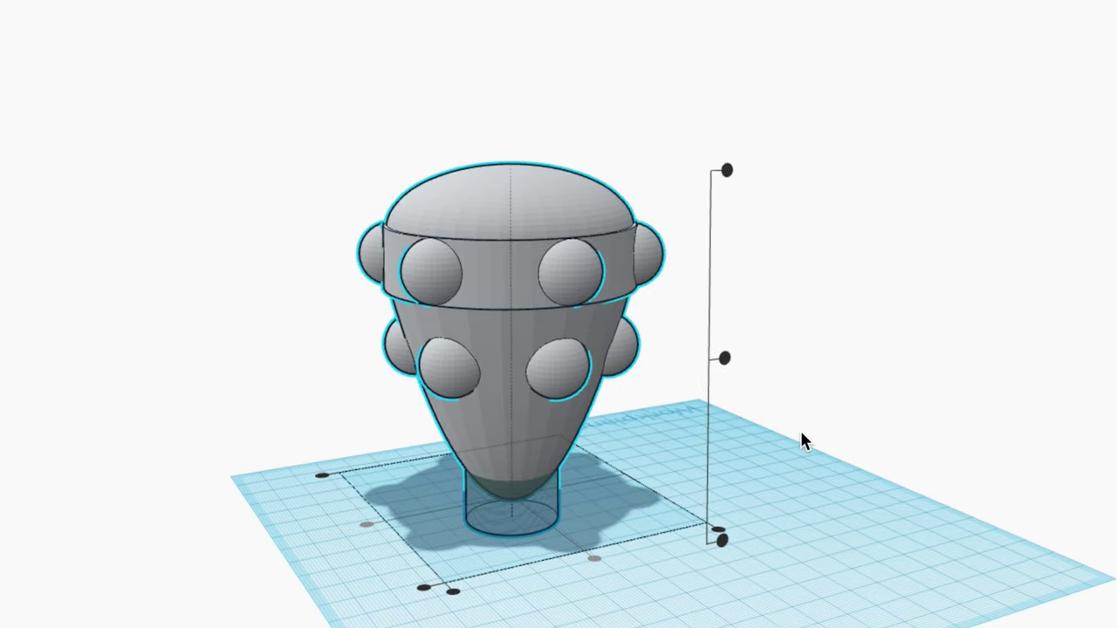
# Group the head with the aligned hole to cut the round-ended cavity into its tapered underside
pyautogui.hotkey('ctrl', 'g')
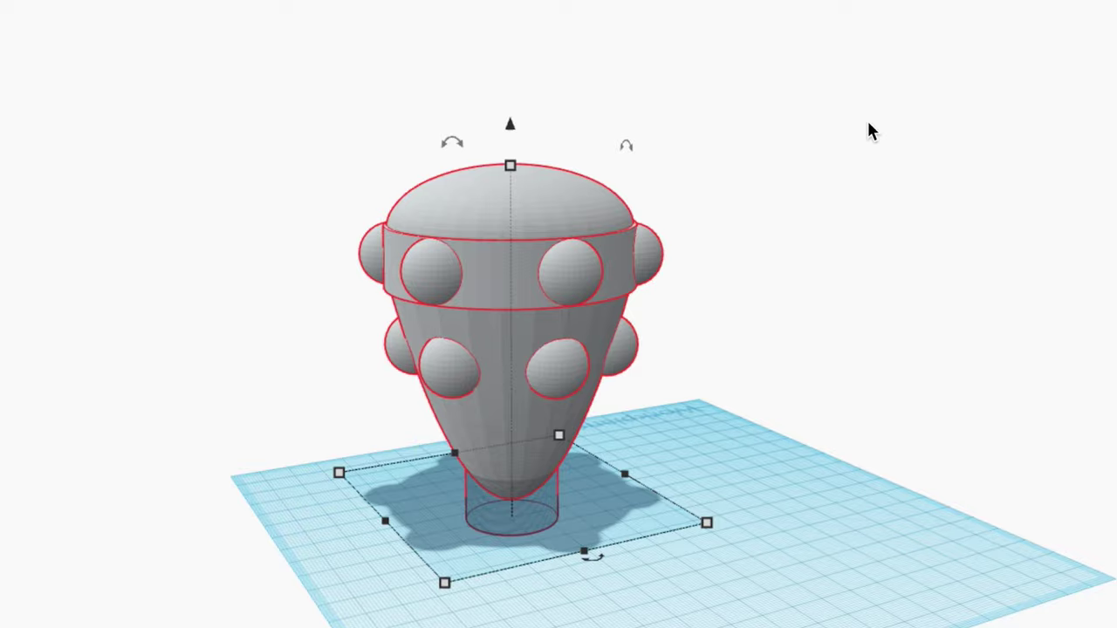
pyautogui.hotkey('ctrl', 'g')
pyautogui.click(772, 275)
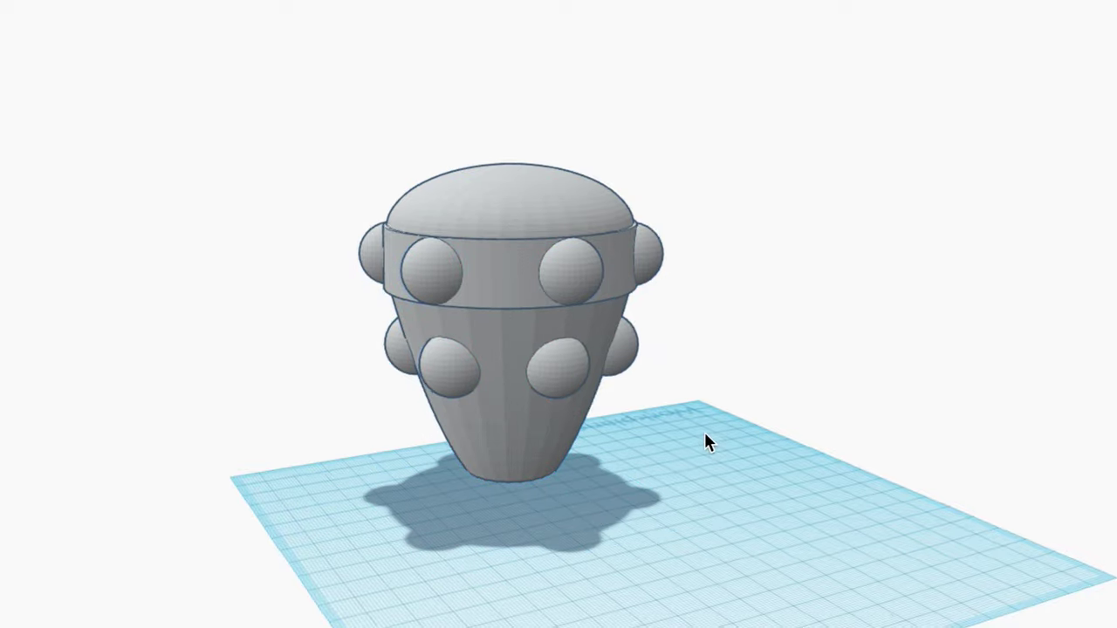